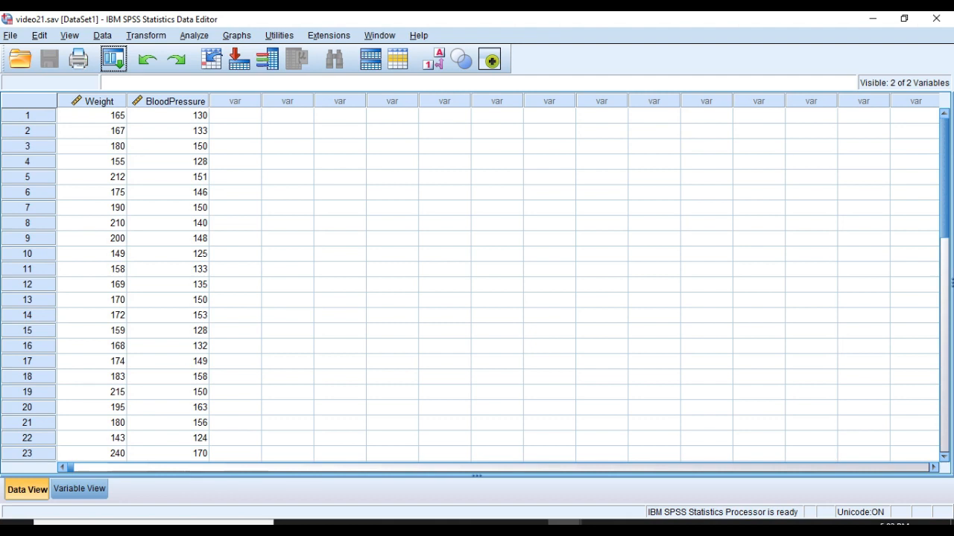
Step: Review the Weight and BloodPressure data columns and their variable definitions
{"action": "left_click", "coordinate": [98, 101]}
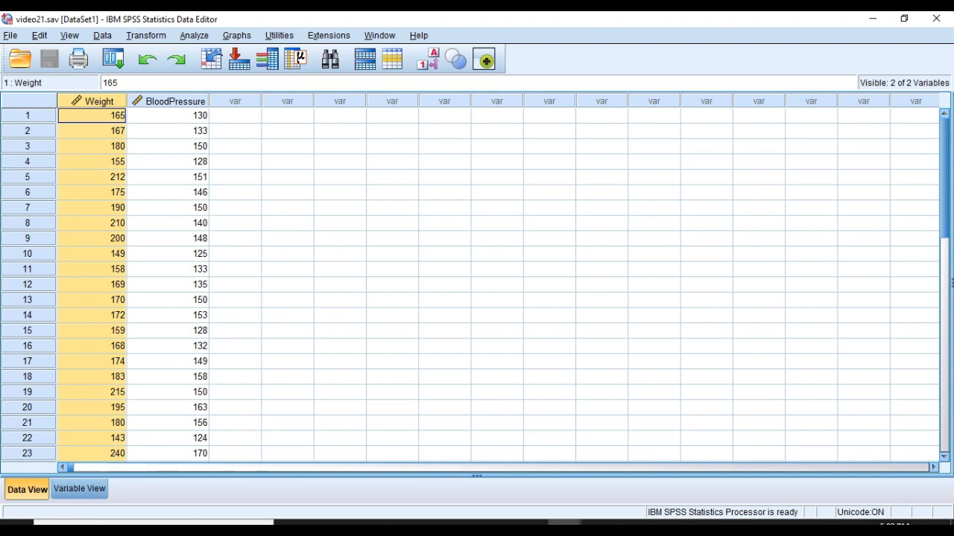
{"action": "left_click", "coordinate": [175, 102]}
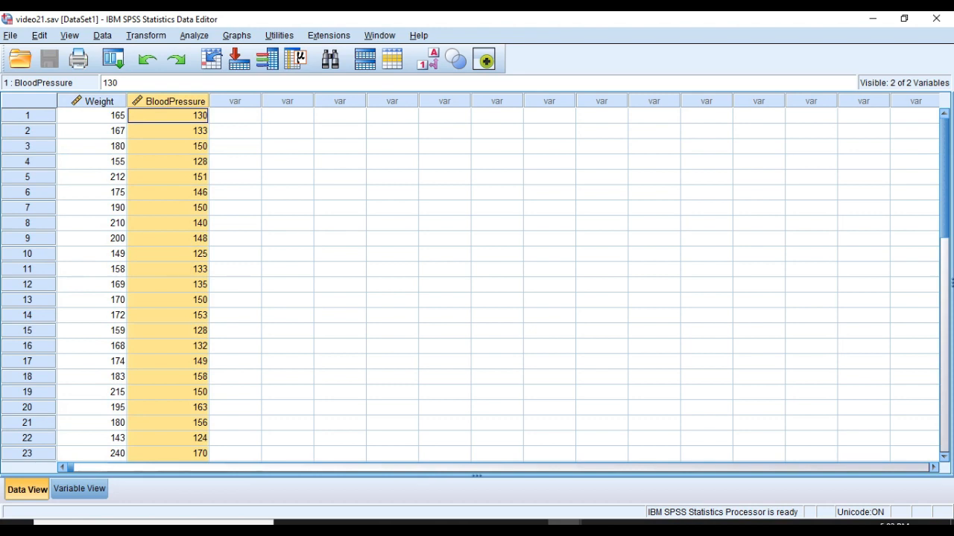
{"action": "left_click", "coordinate": [235, 115]}
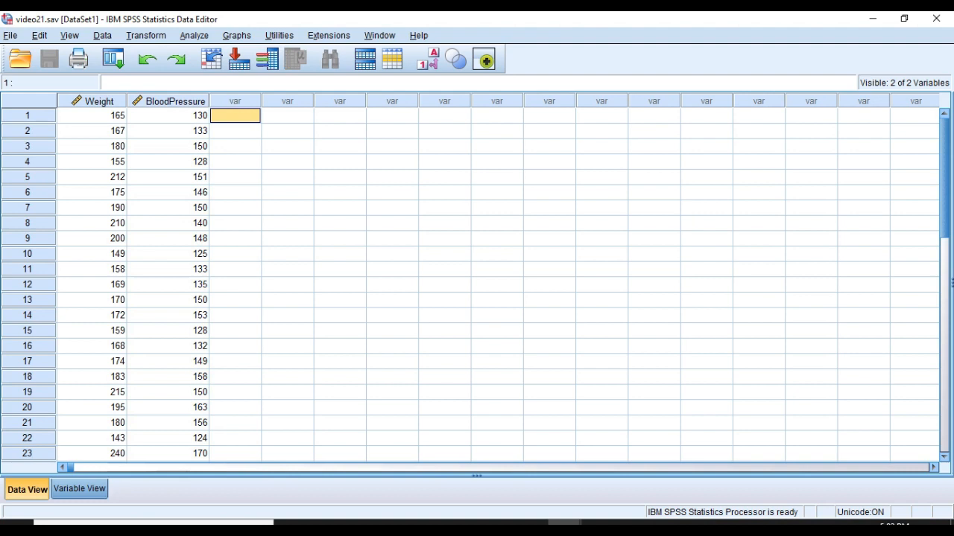
{"action": "left_click", "coordinate": [79, 490]}
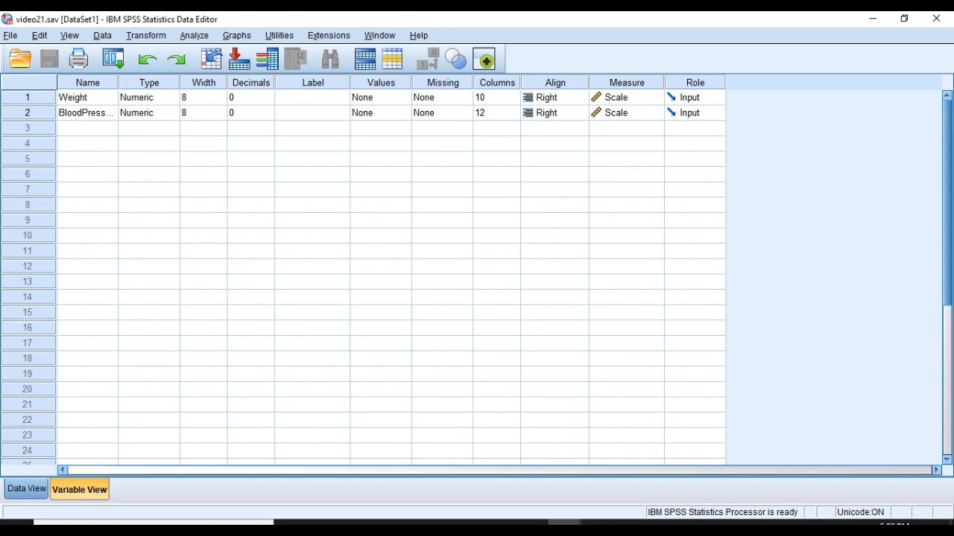
{"action": "left_click", "coordinate": [26, 489]}
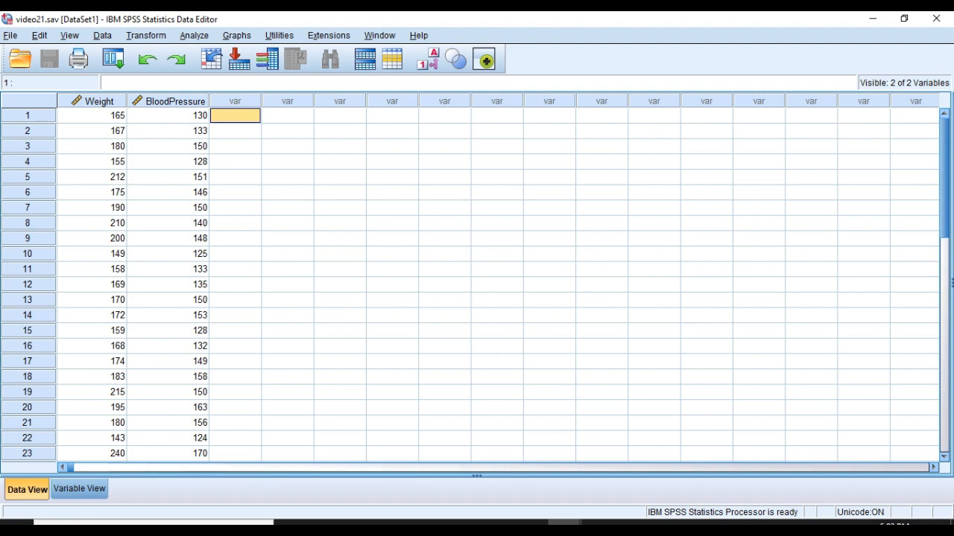
Step: Create a simple scatterplot with Weight on the Y axis and BloodPressure on the X axis
{"action": "left_click", "coordinate": [237, 36]}
{"action": "mouse_move", "coordinate": [268, 88]}
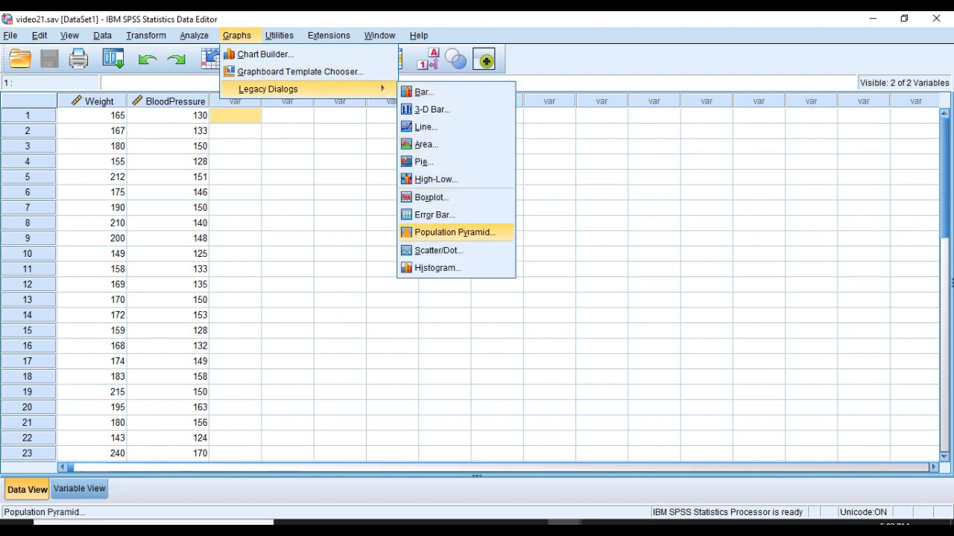
{"action": "left_click", "coordinate": [438, 250]}
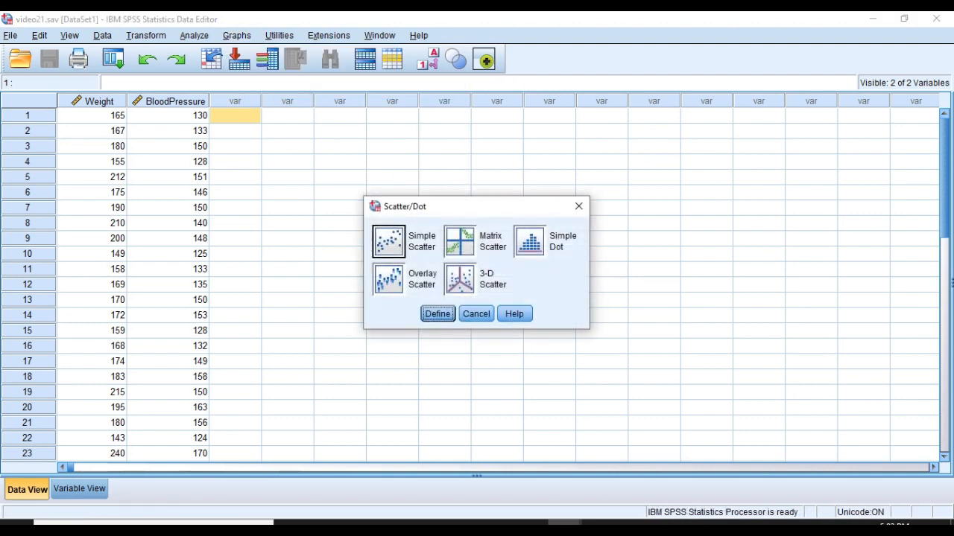
{"action": "left_click", "coordinate": [389, 242]}
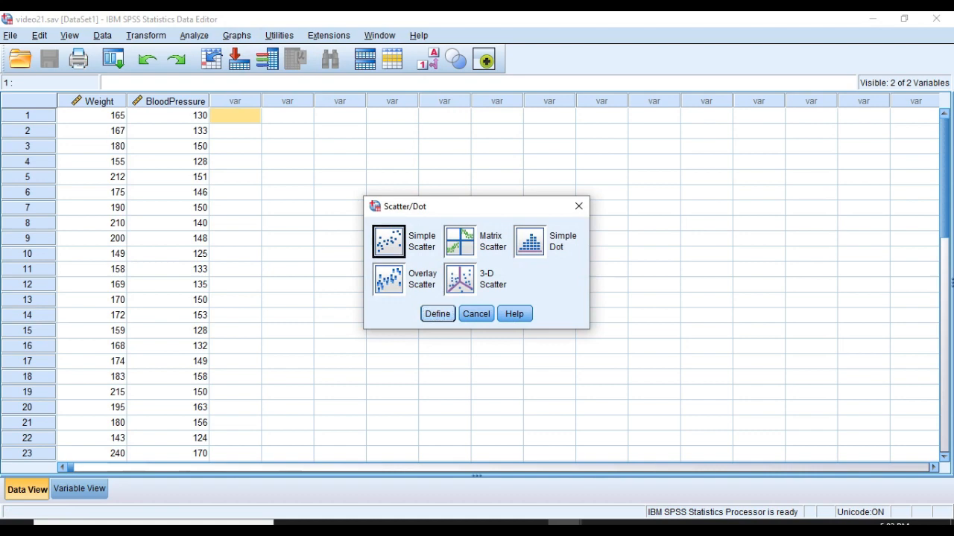
{"action": "key", "text": "Return"}
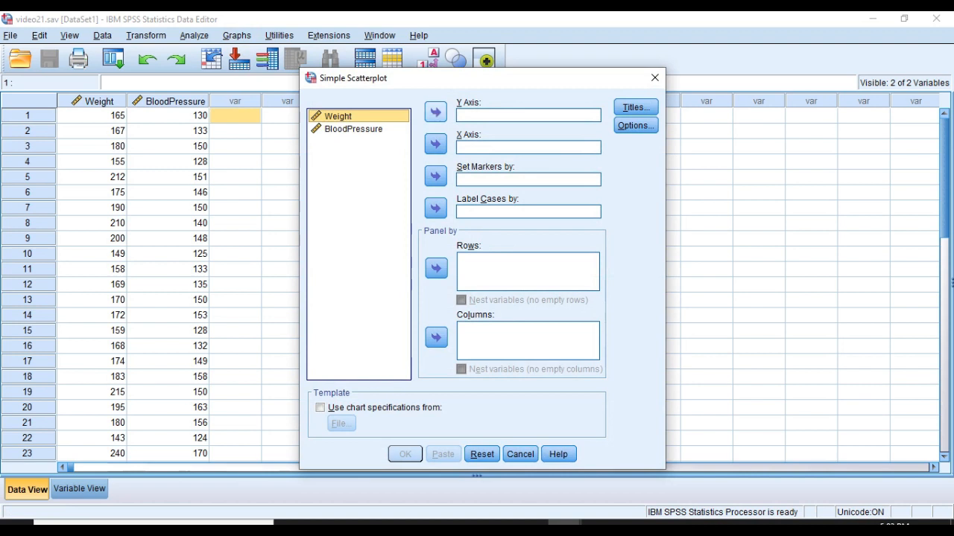
{"action": "left_click", "coordinate": [435, 112]}
{"action": "left_click", "coordinate": [353, 116]}
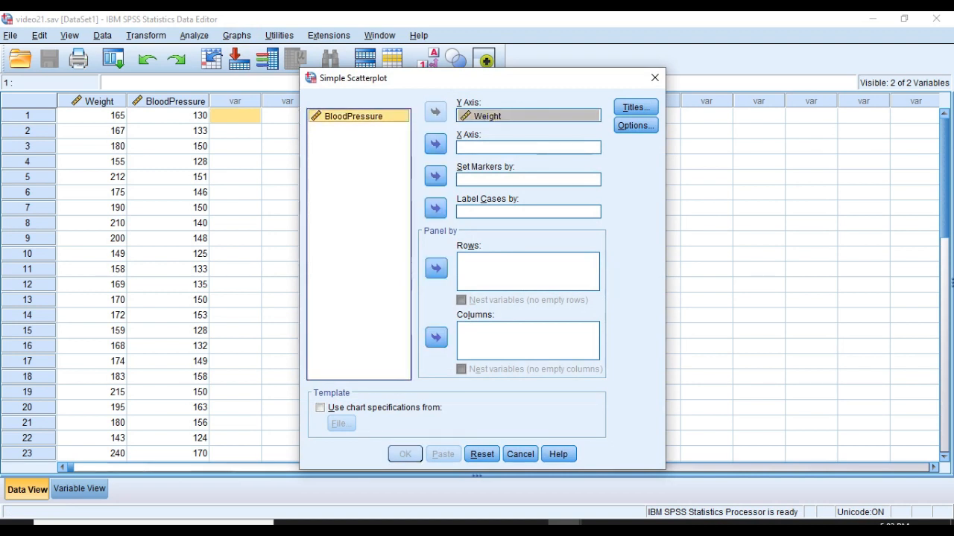
{"action": "left_click", "coordinate": [435, 144]}
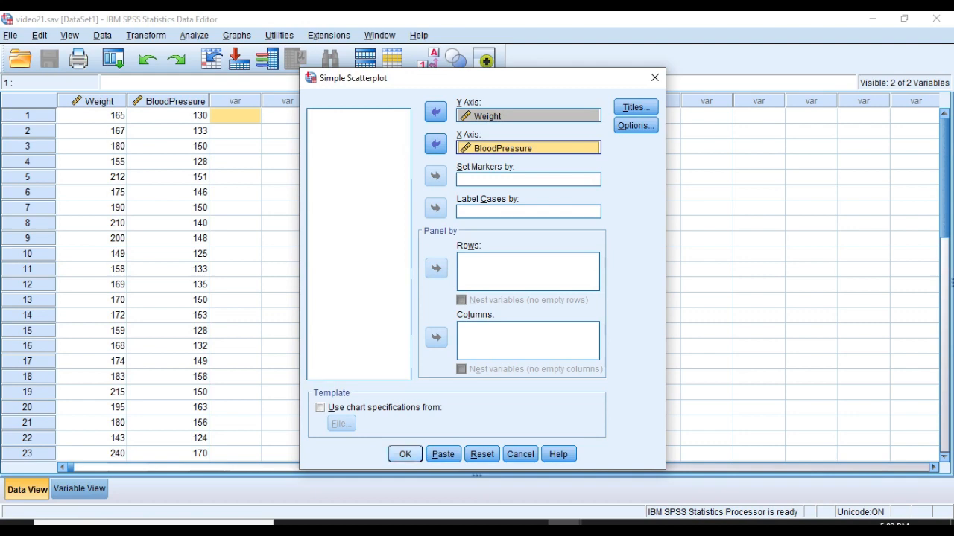
{"action": "key", "text": "Return"}
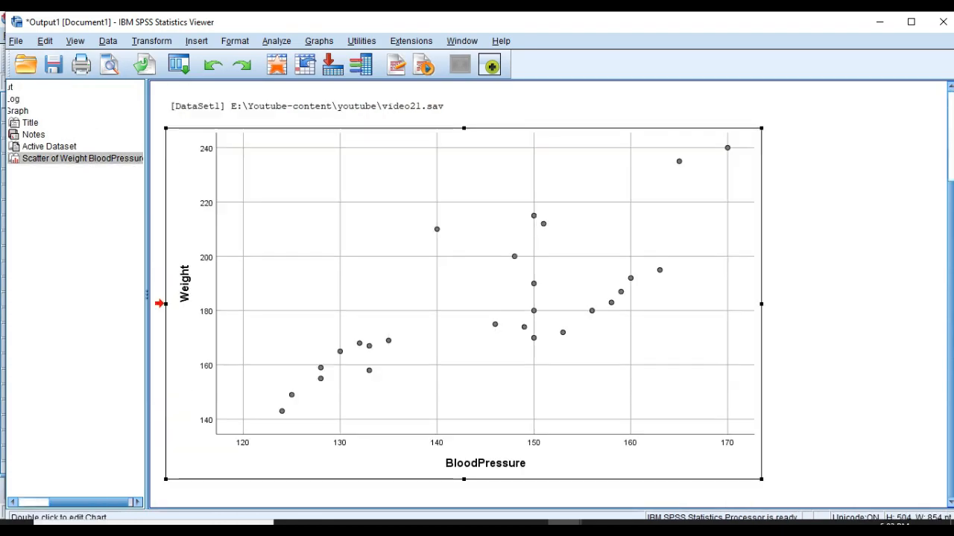
Step: Add a linear fit line for all points to the Weight–BloodPressure scatterplot and return to the output
{"action": "double_click", "coordinate": [463, 304]}
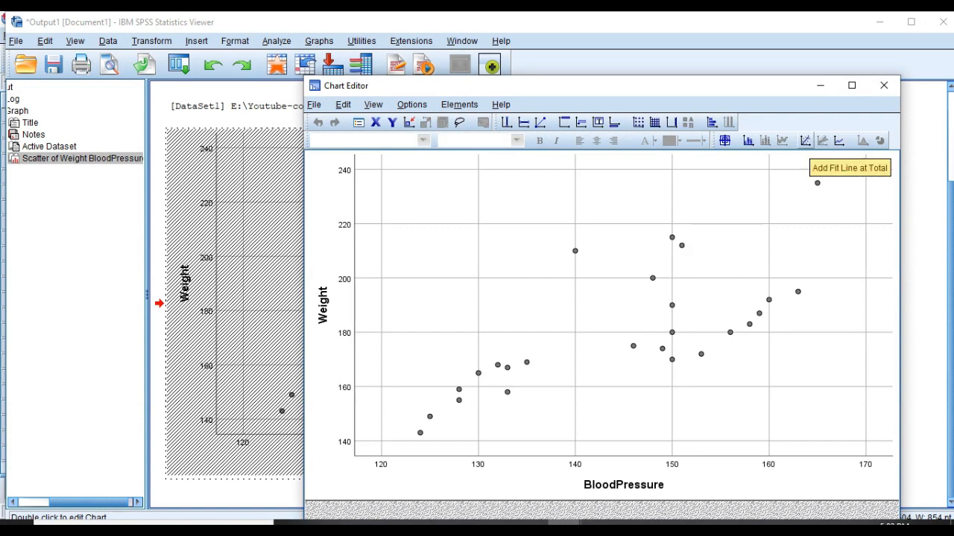
{"action": "left_click", "coordinate": [805, 141]}
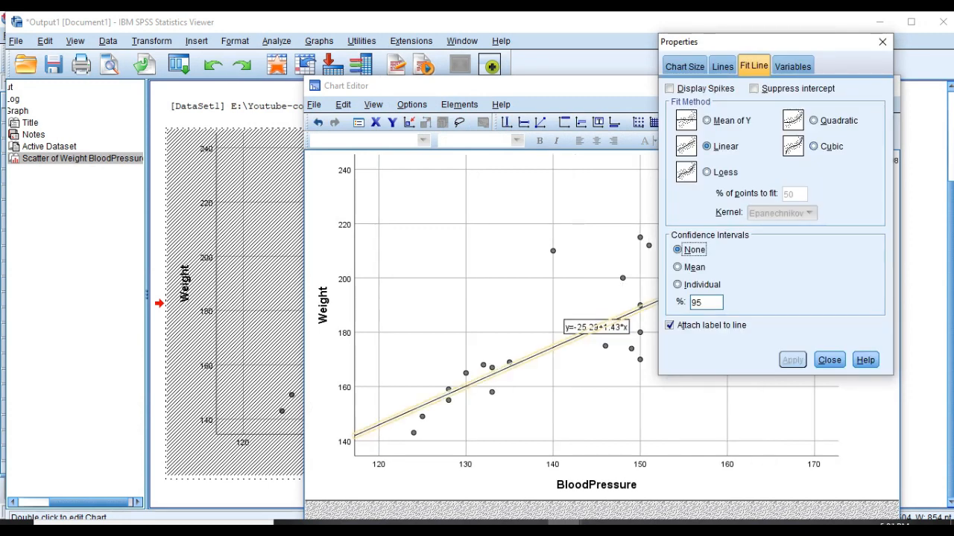
{"action": "left_click", "coordinate": [707, 147]}
{"action": "left_click", "coordinate": [829, 360]}
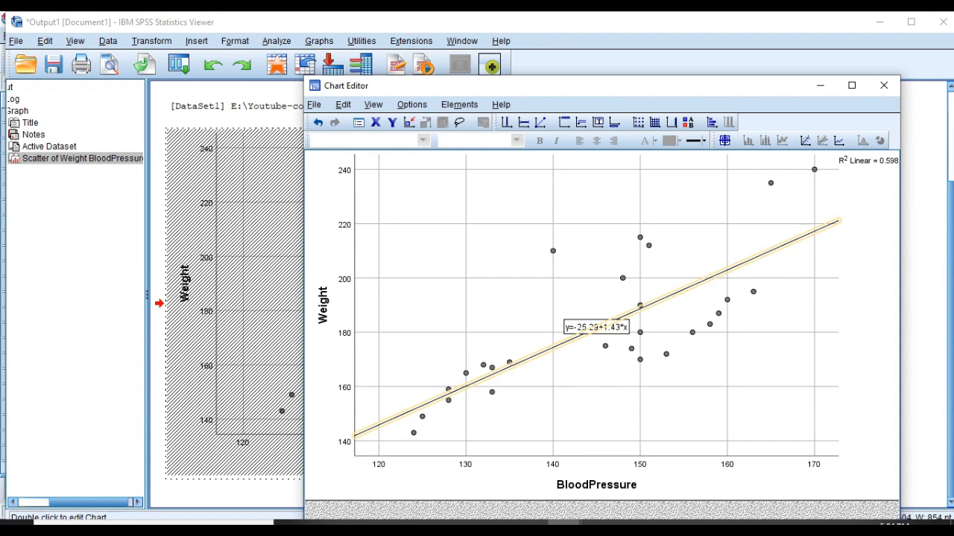
{"action": "left_click", "coordinate": [884, 85]}
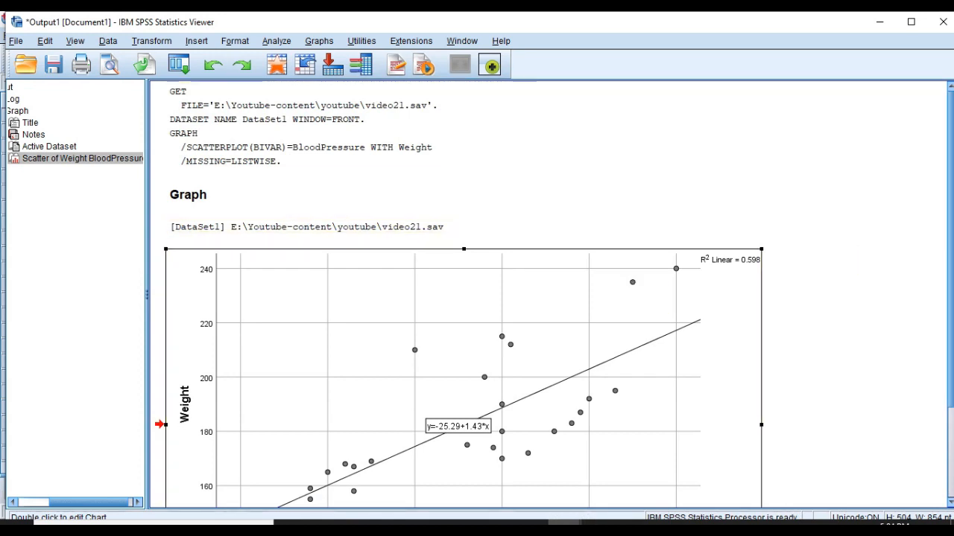
{"action": "scroll", "coordinate": [477, 298], "scroll_direction": "down", "scroll_amount": 3}
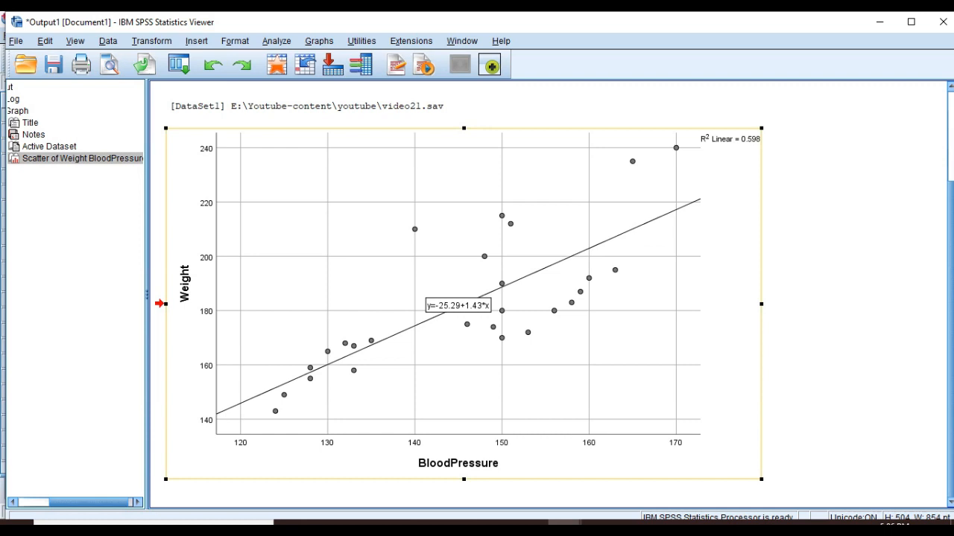
Step: Set up a linear regression on the video21.sav data with BloodPressure as the dependent and Weight as the independent variable
{"action": "mouse_move", "coordinate": [564, 524]}
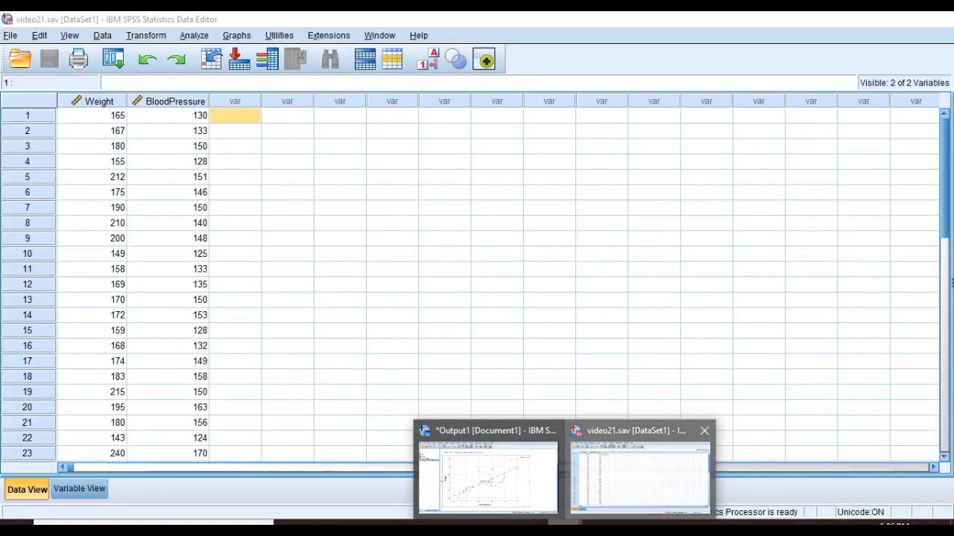
{"action": "left_click", "coordinate": [639, 473]}
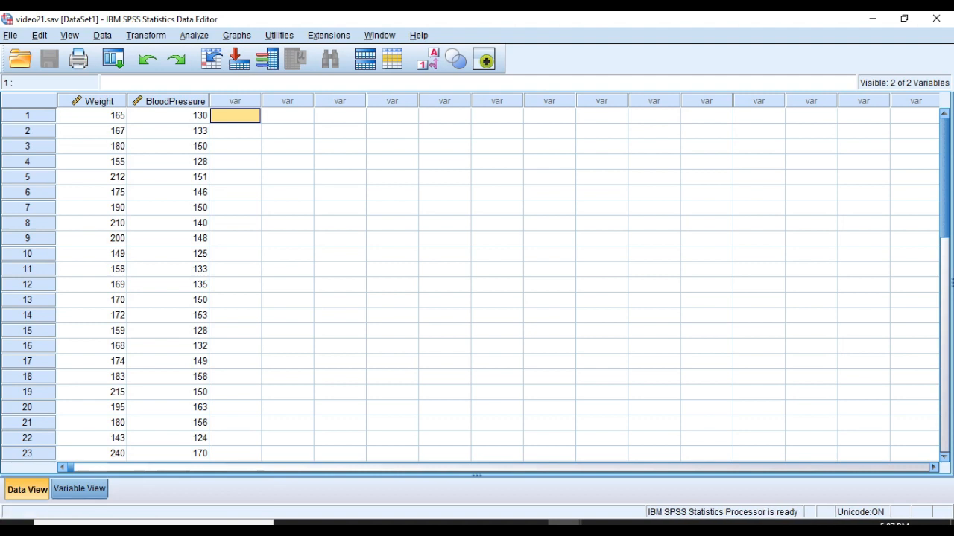
{"action": "left_click", "coordinate": [80, 489]}
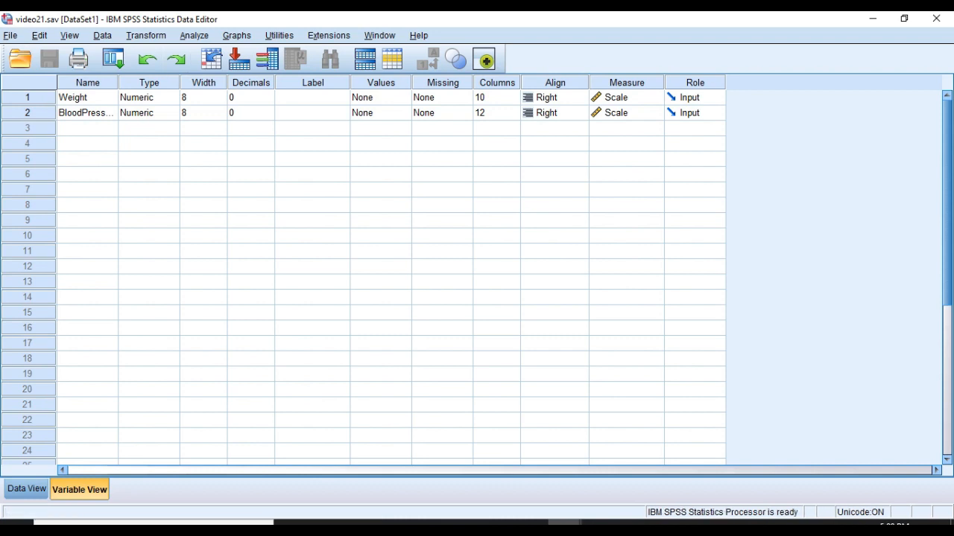
{"action": "left_click", "coordinate": [194, 36]}
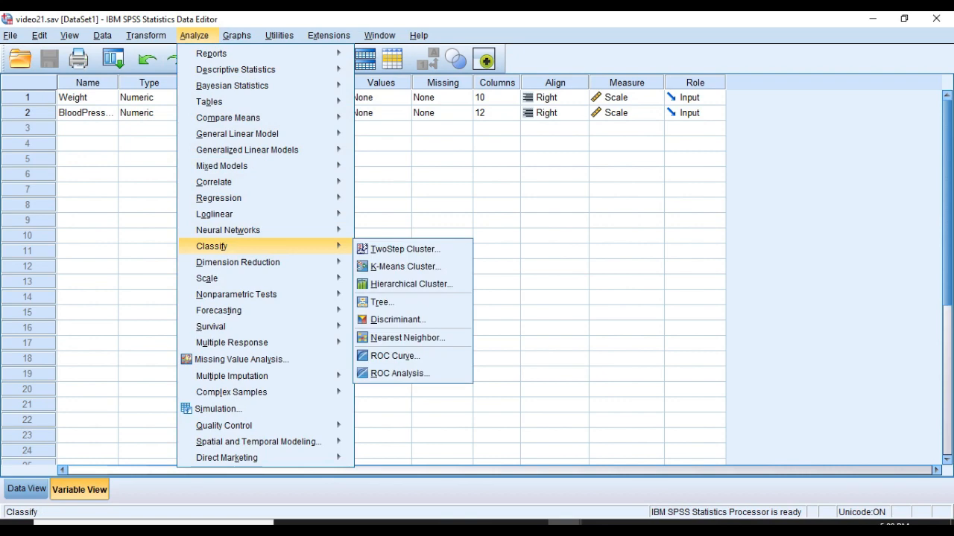
{"action": "mouse_move", "coordinate": [224, 197]}
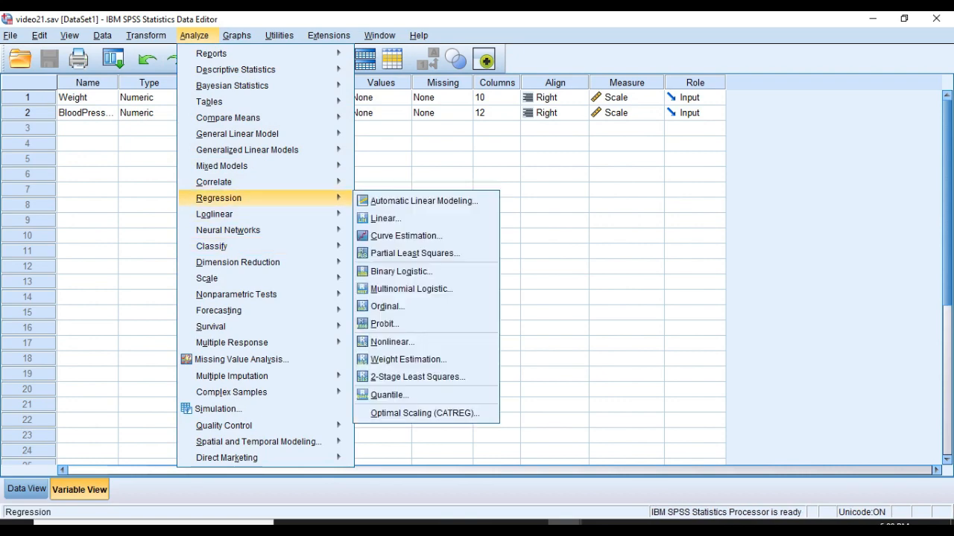
{"action": "left_click", "coordinate": [386, 218]}
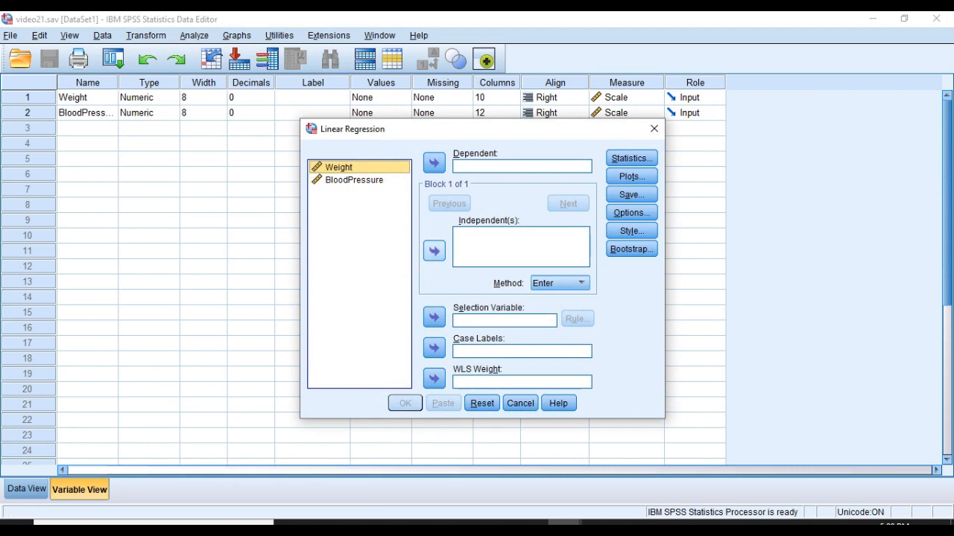
{"action": "left_click", "coordinate": [433, 251]}
{"action": "left_click", "coordinate": [354, 180]}
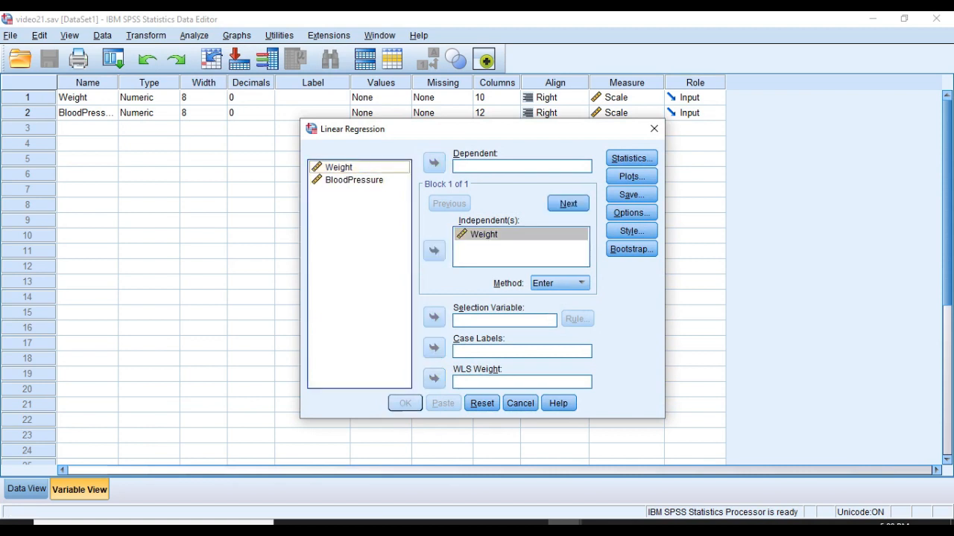
{"action": "left_click", "coordinate": [434, 163]}
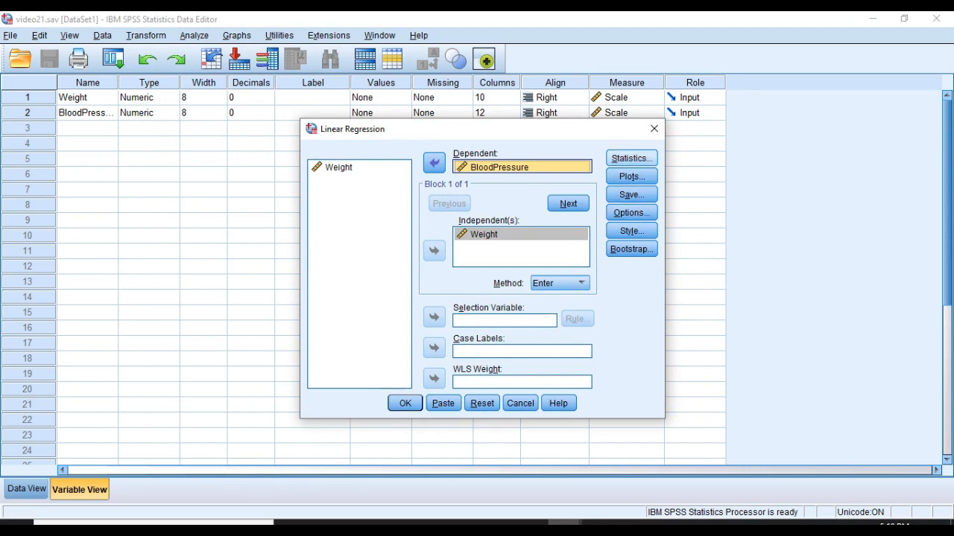
Step: Include the Durbin-Watson statistic and casewise diagnostics for outliers outside 3 standard deviations in the regression
{"action": "left_click", "coordinate": [632, 158]}
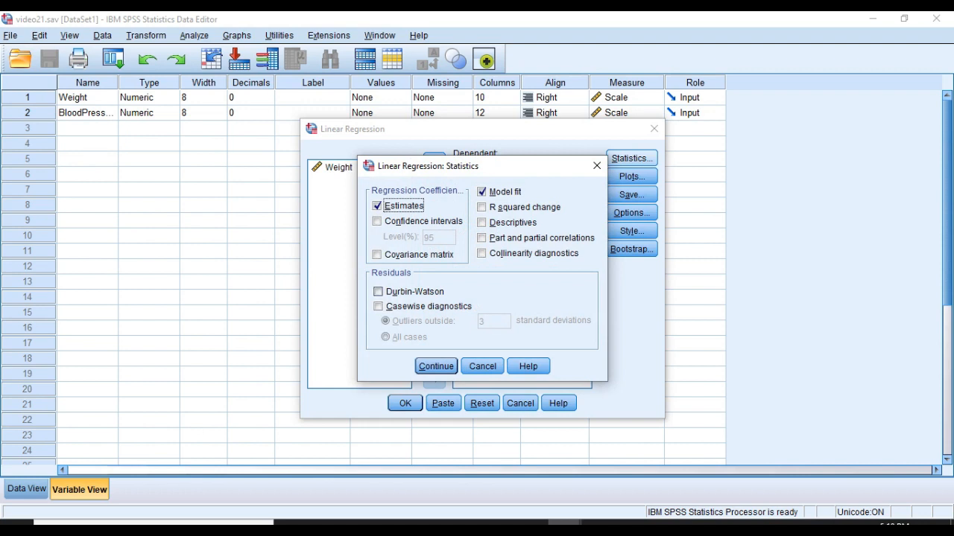
{"action": "left_click", "coordinate": [379, 292]}
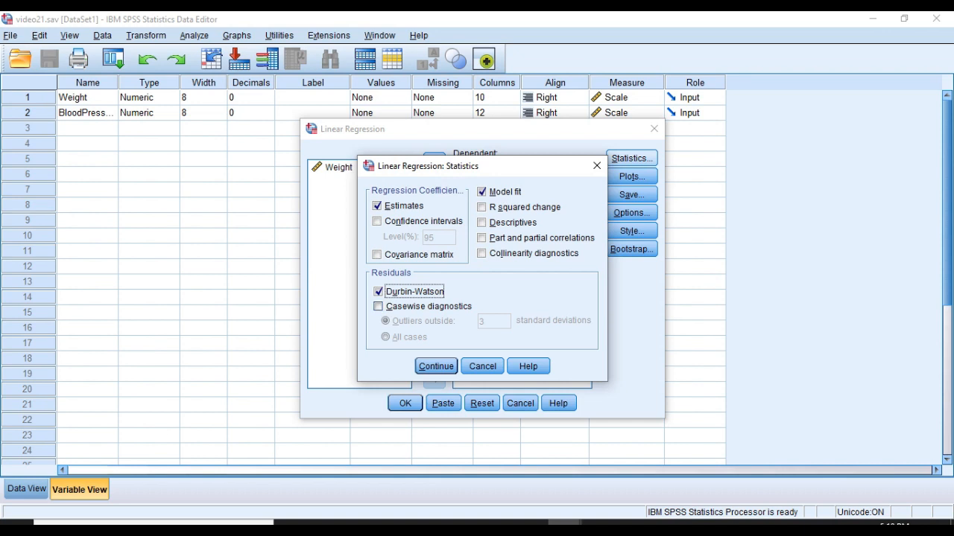
{"action": "left_click", "coordinate": [379, 306]}
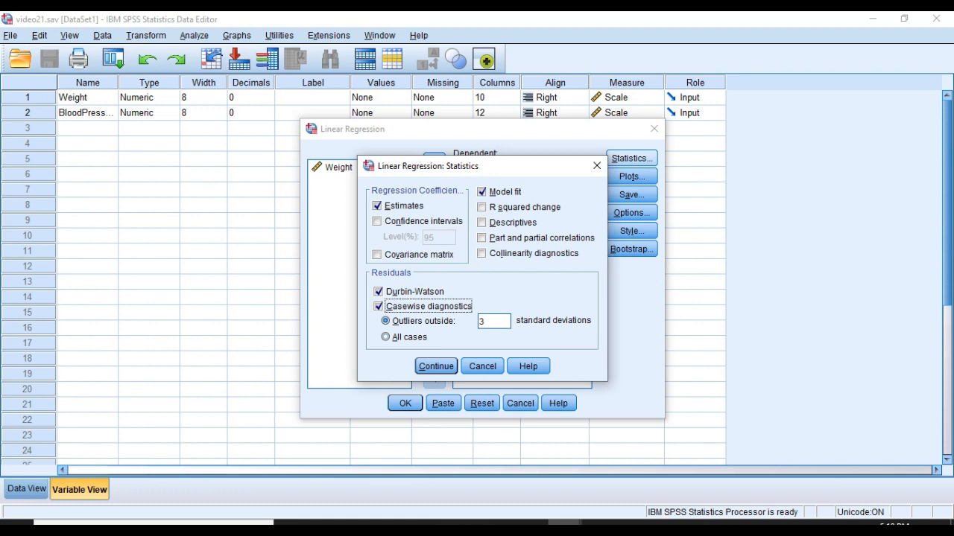
{"action": "left_click", "coordinate": [489, 321]}
{"action": "double_click", "coordinate": [489, 322]}
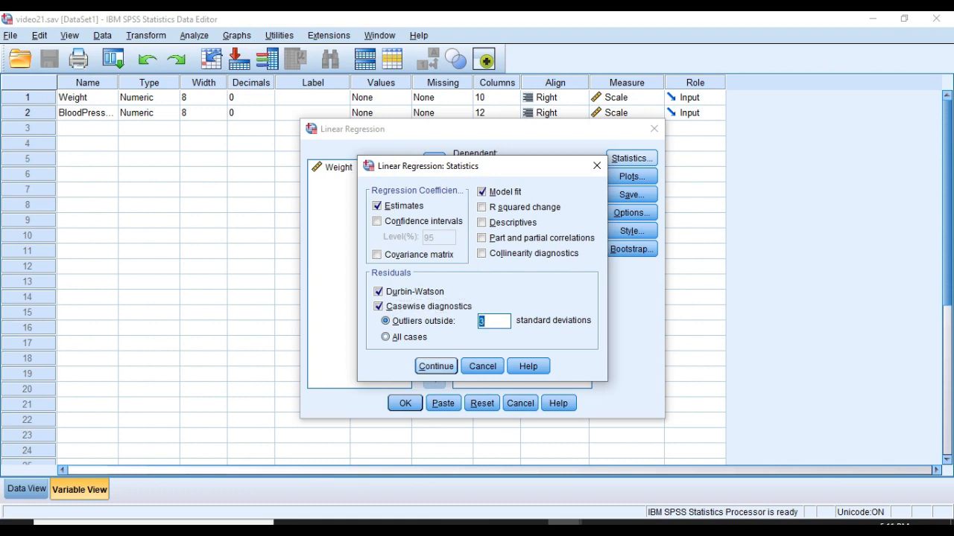
{"action": "key", "text": "Return"}
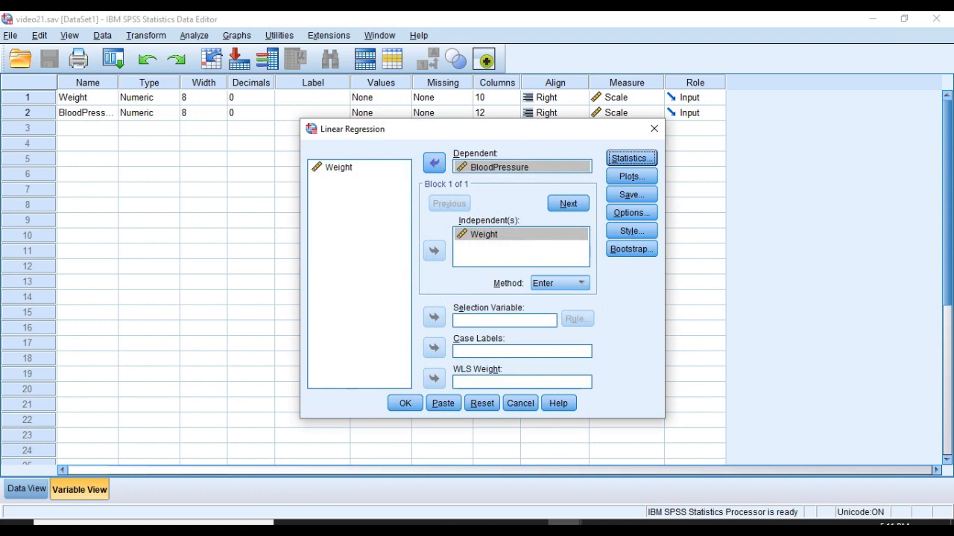
Step: Define a regression residual plot with *ZRESID on the Y axis and *ZPRED on the X axis
{"action": "left_click", "coordinate": [631, 176]}
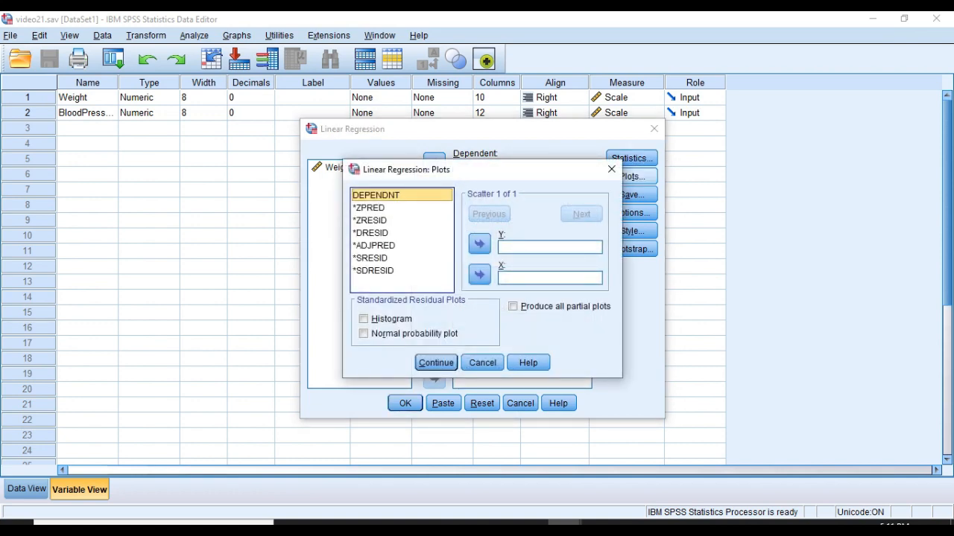
{"action": "left_click", "coordinate": [369, 208]}
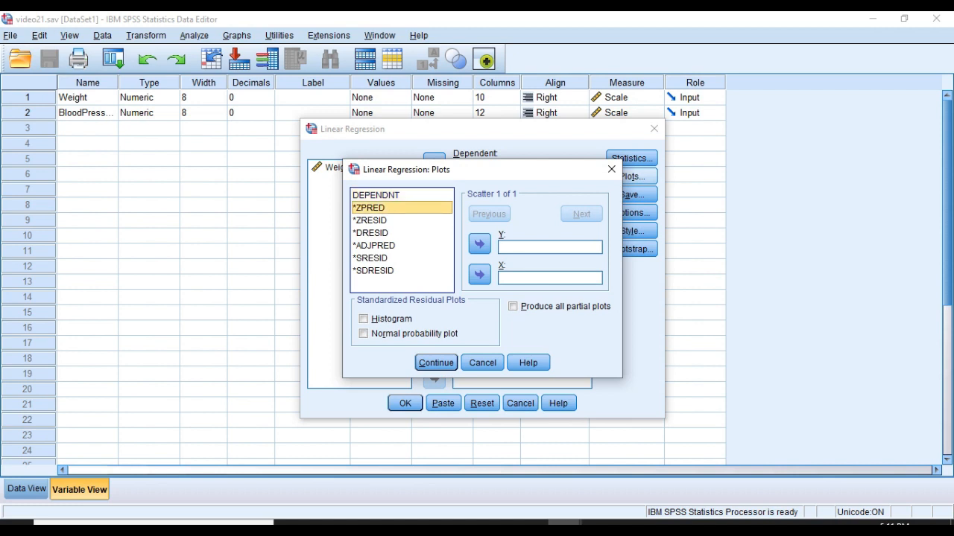
{"action": "left_click", "coordinate": [480, 274]}
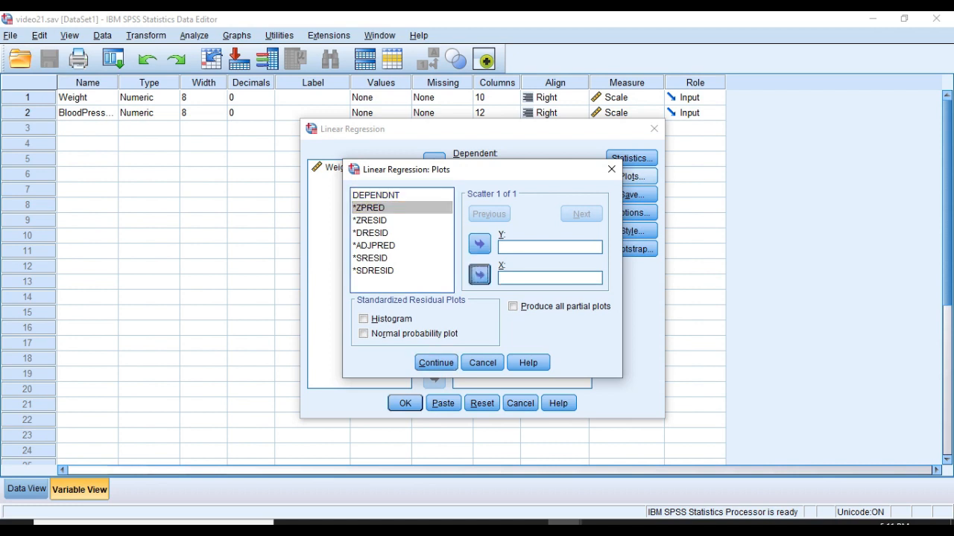
{"action": "left_click", "coordinate": [371, 221]}
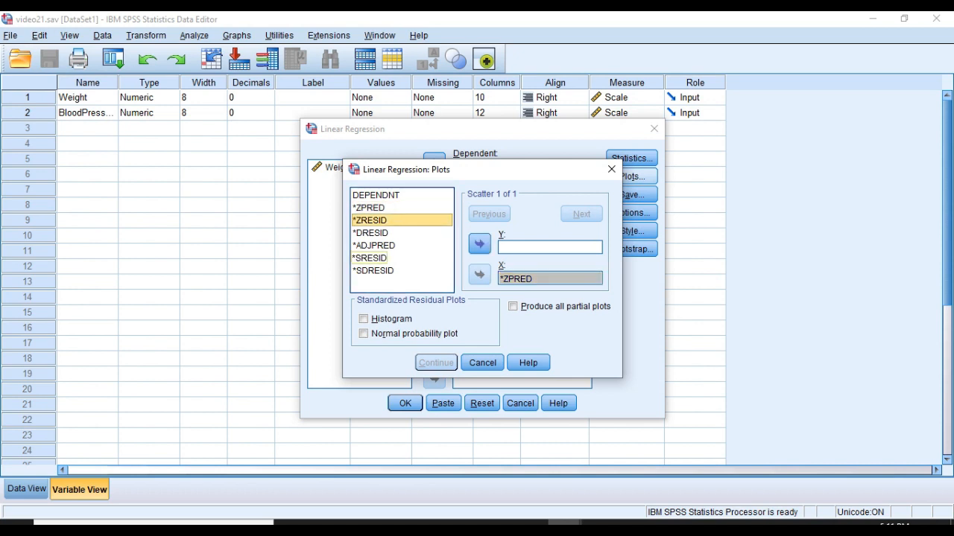
{"action": "left_click", "coordinate": [479, 244]}
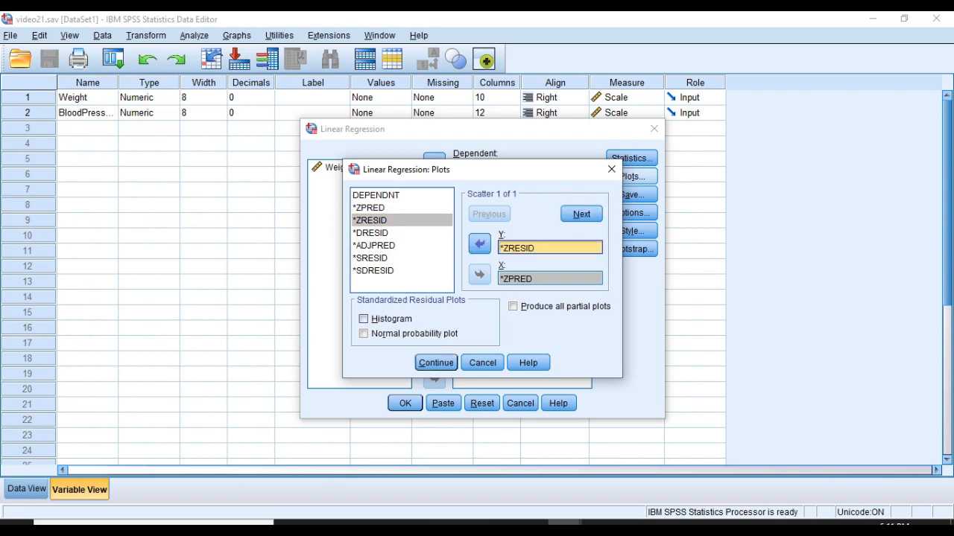
Step: Add a histogram and a normal probability plot of the standardized residuals and run the linear regression
{"action": "left_click", "coordinate": [364, 319]}
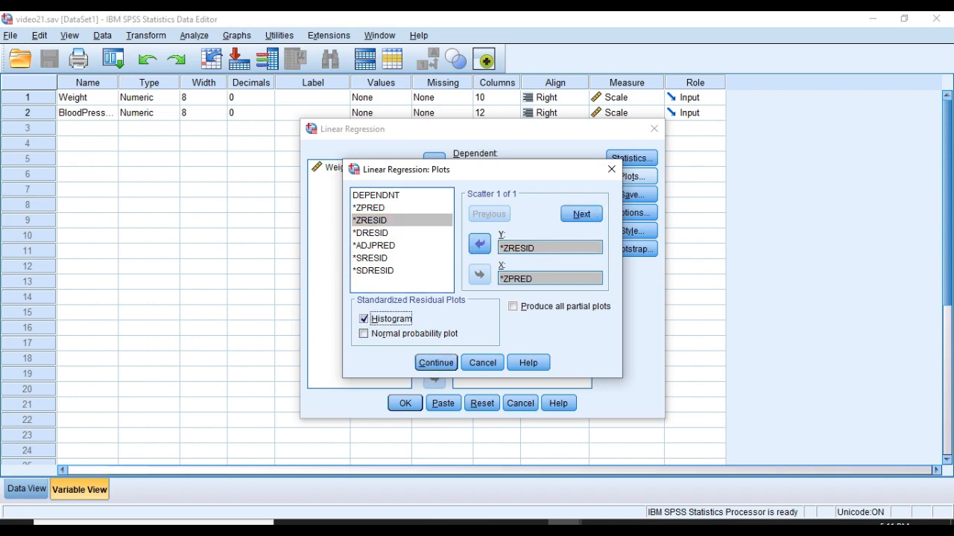
{"action": "left_click", "coordinate": [364, 334]}
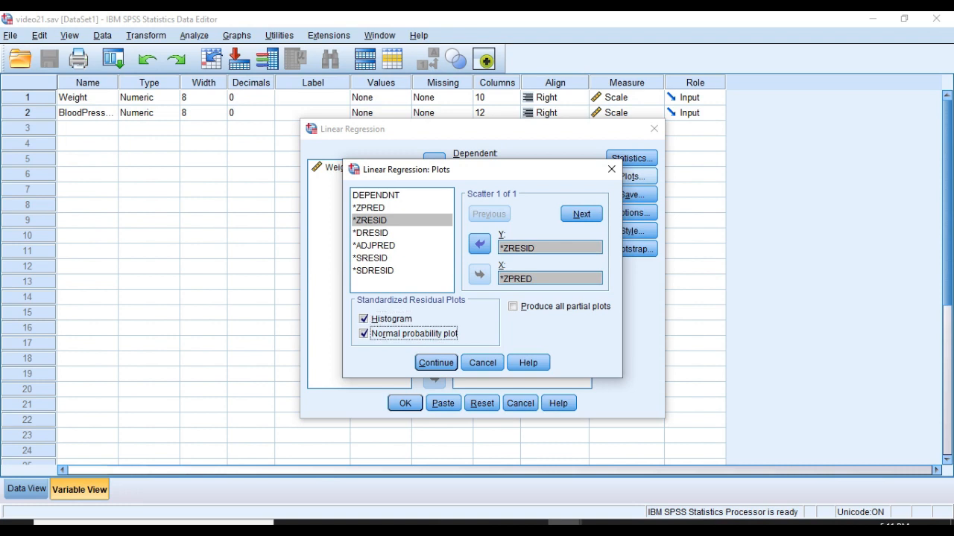
{"action": "left_click", "coordinate": [436, 363]}
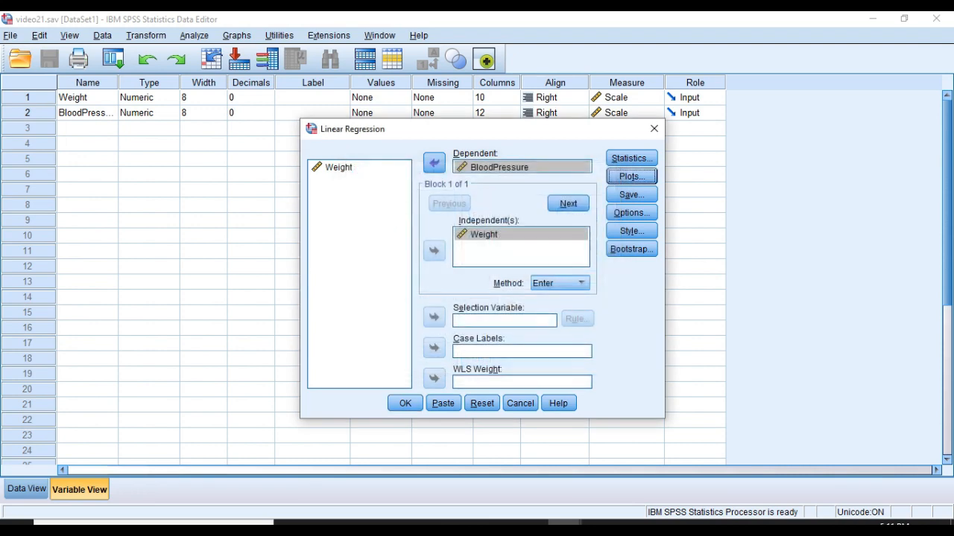
{"action": "left_click", "coordinate": [404, 403]}
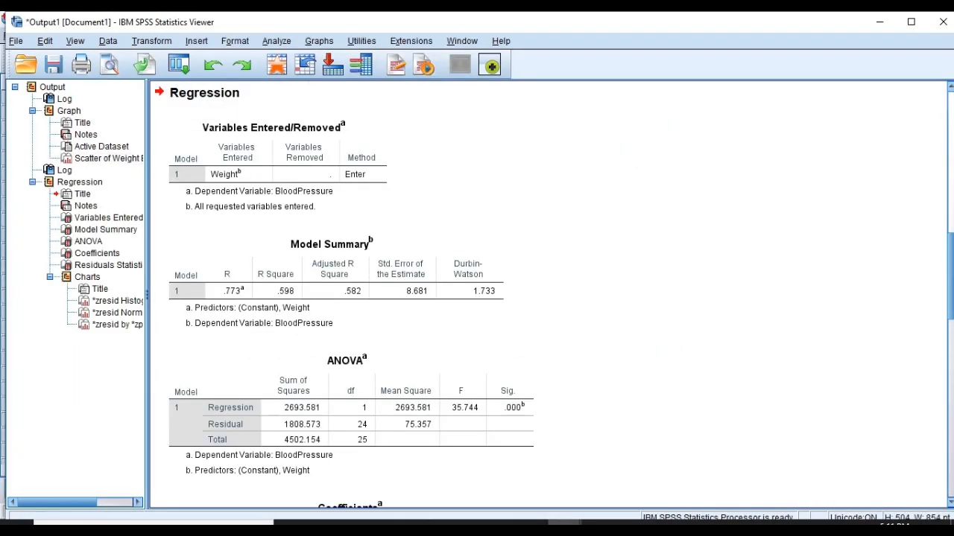
Step: Review the regression output: the Variables Entered/Removed and Model Summary tables, the residual charts, and the ANOVA and Coefficients tables
{"action": "left_click", "coordinate": [278, 168]}
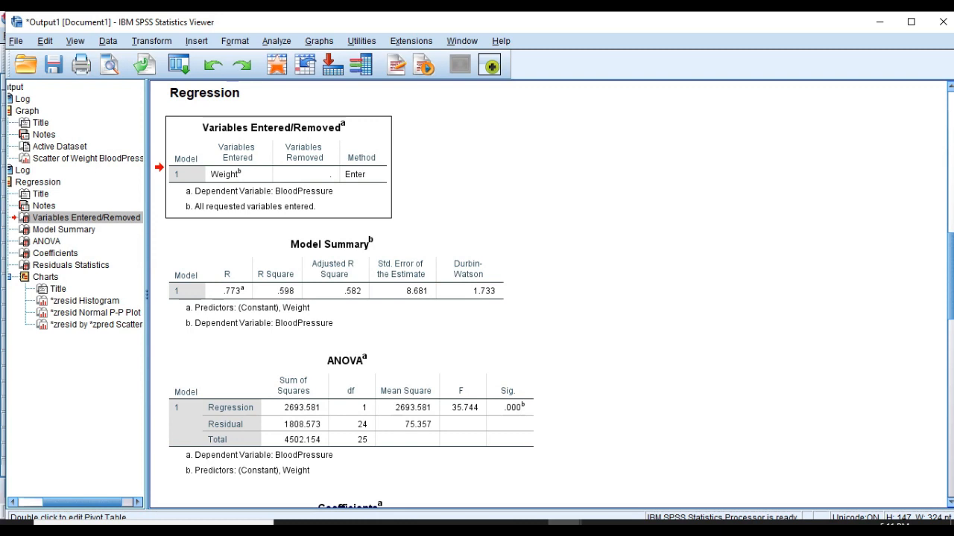
{"action": "left_click", "coordinate": [336, 284]}
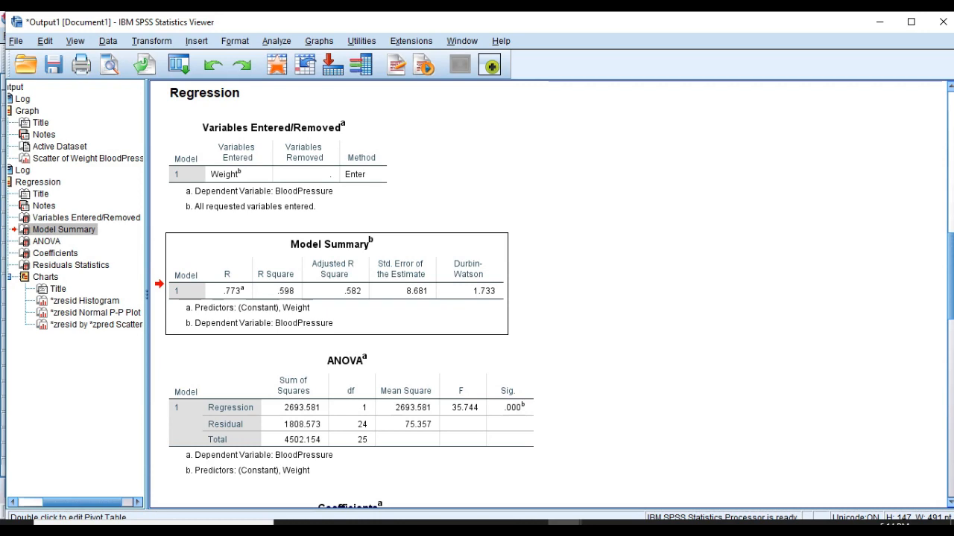
{"action": "scroll", "coordinate": [549, 294], "scroll_direction": "down", "scroll_amount": 10}
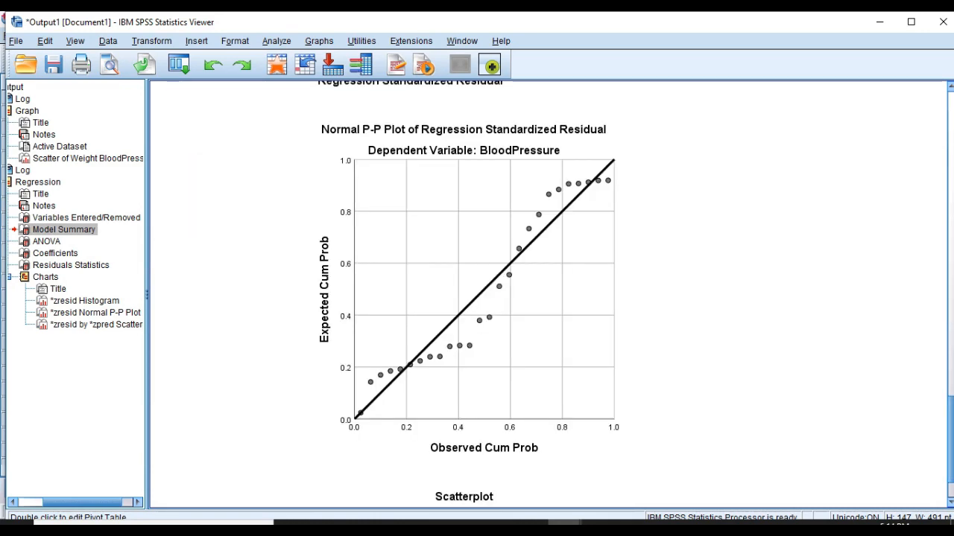
{"action": "scroll", "coordinate": [549, 295], "scroll_direction": "down", "scroll_amount": 5}
{"action": "scroll", "coordinate": [549, 294], "scroll_direction": "up", "scroll_amount": 8}
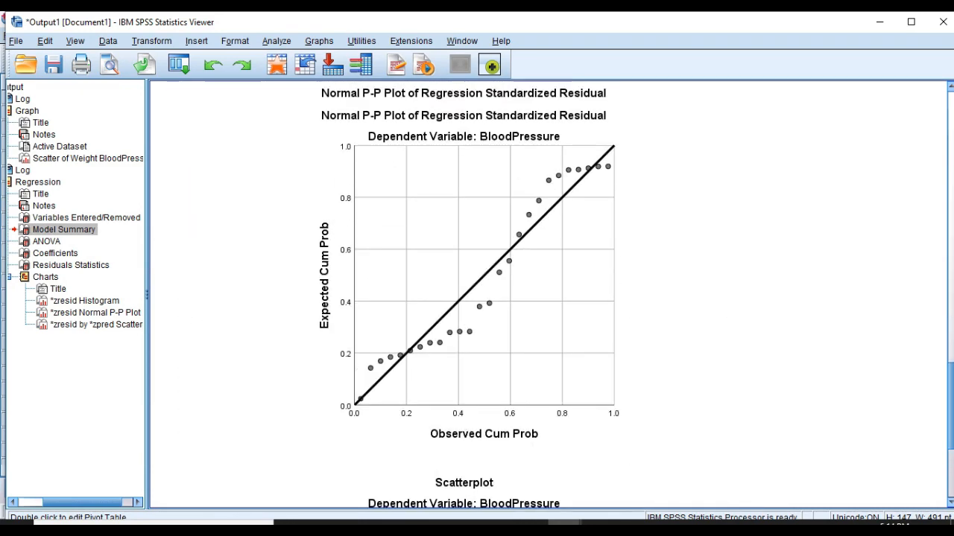
{"action": "scroll", "coordinate": [548, 294], "scroll_direction": "up", "scroll_amount": 10}
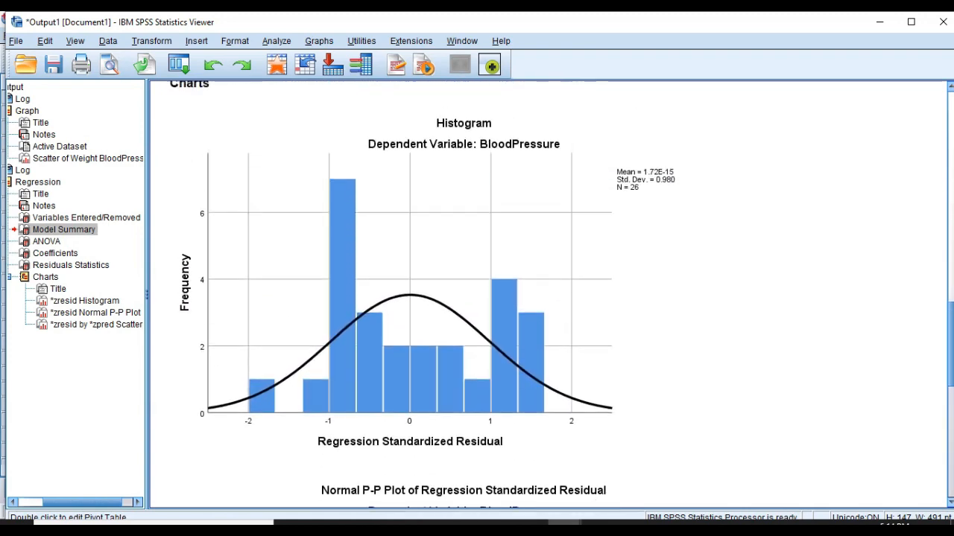
{"action": "scroll", "coordinate": [549, 295], "scroll_direction": "up", "scroll_amount": 5}
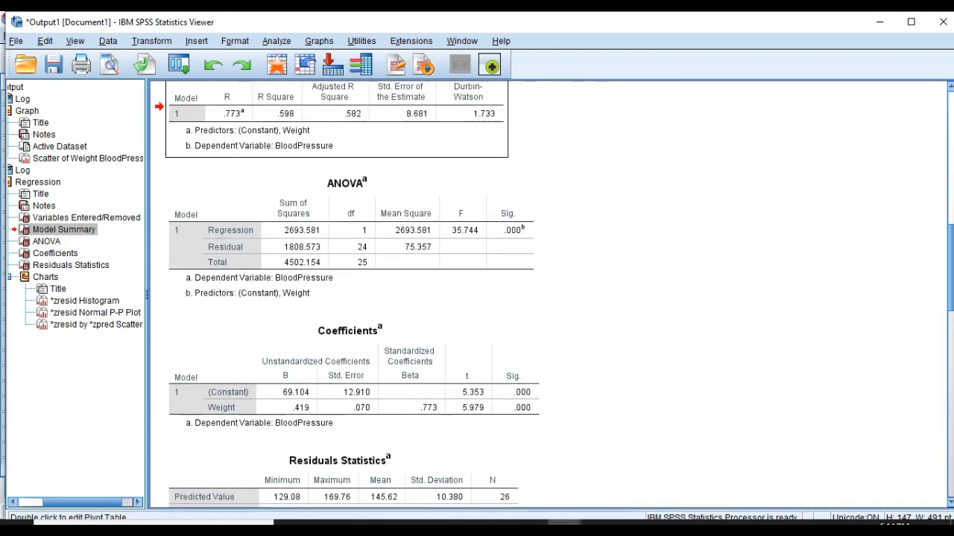
{"action": "scroll", "coordinate": [549, 294], "scroll_direction": "down", "scroll_amount": 2}
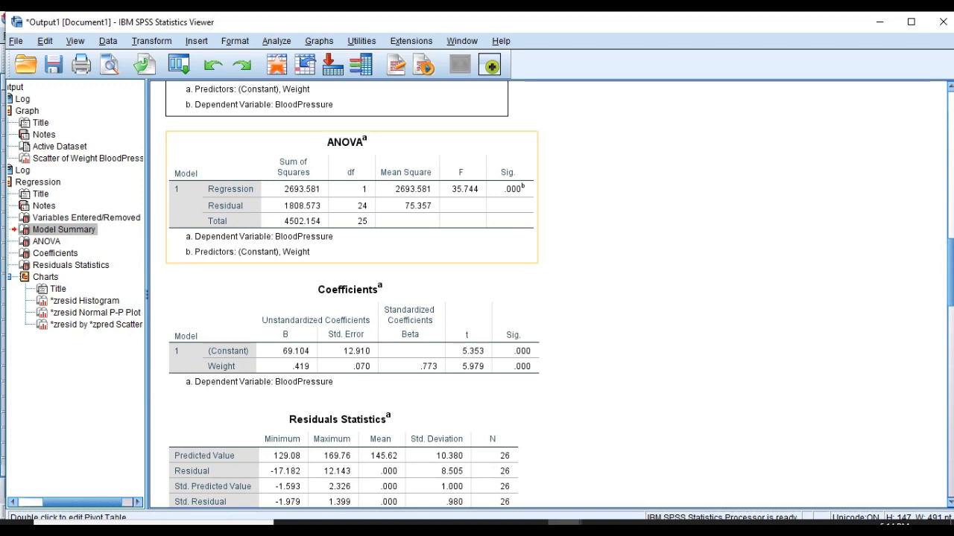
{"action": "left_click", "coordinate": [353, 216]}
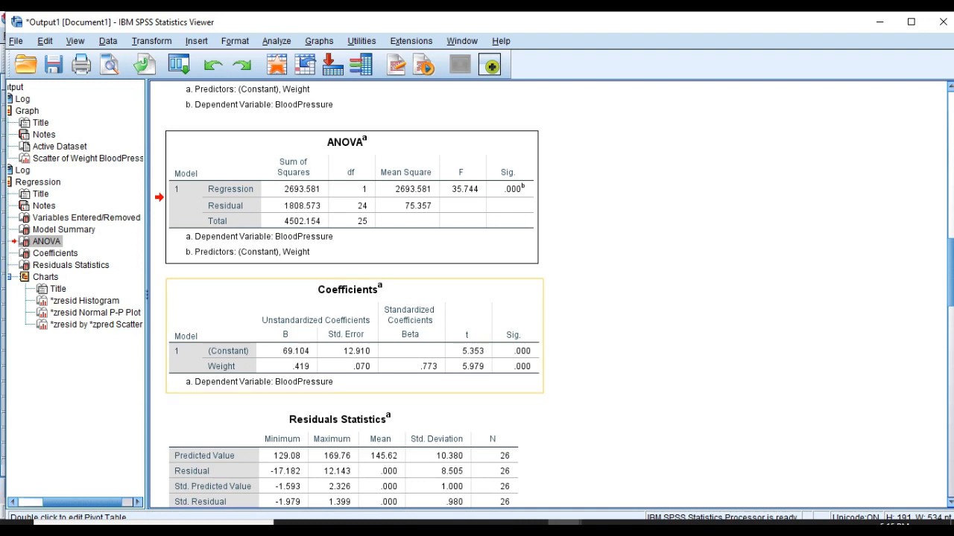
{"action": "left_click", "coordinate": [355, 336]}
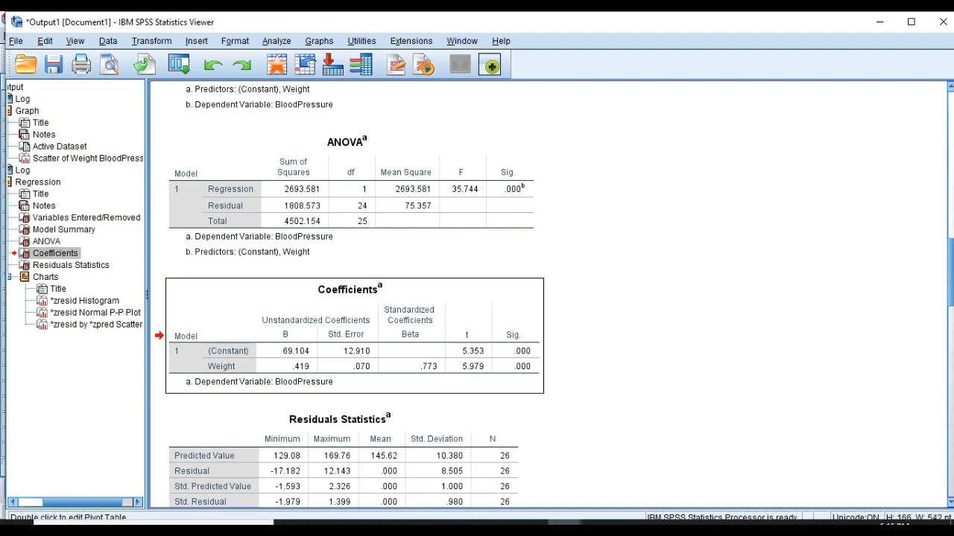